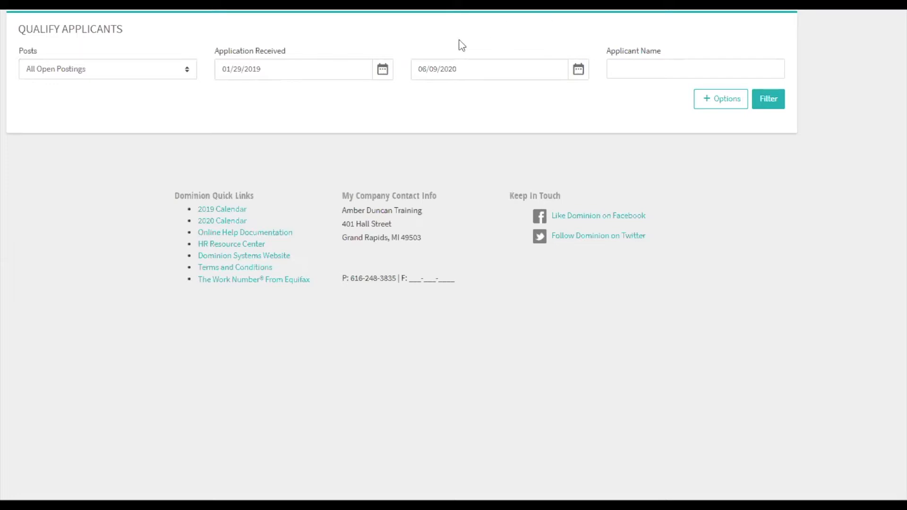
- Expand the additional filter options and list the applicants for All Open Postings
{"action": "left_click", "coordinate": [154, 76]}
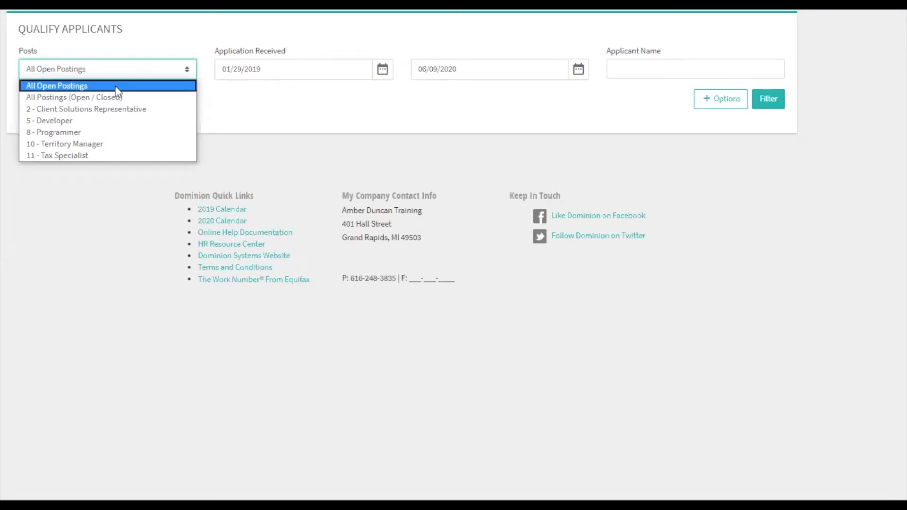
{"action": "left_click", "coordinate": [185, 42]}
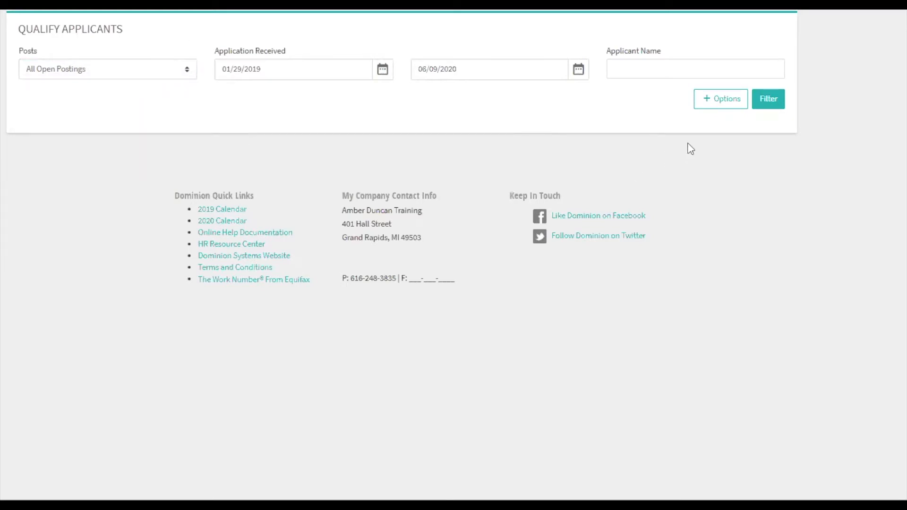
{"action": "left_click", "coordinate": [727, 110]}
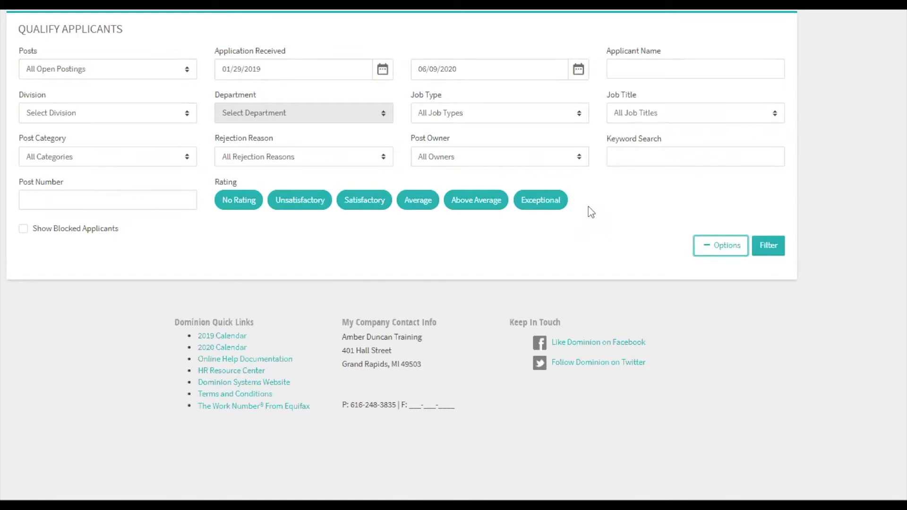
{"action": "left_click", "coordinate": [769, 248]}
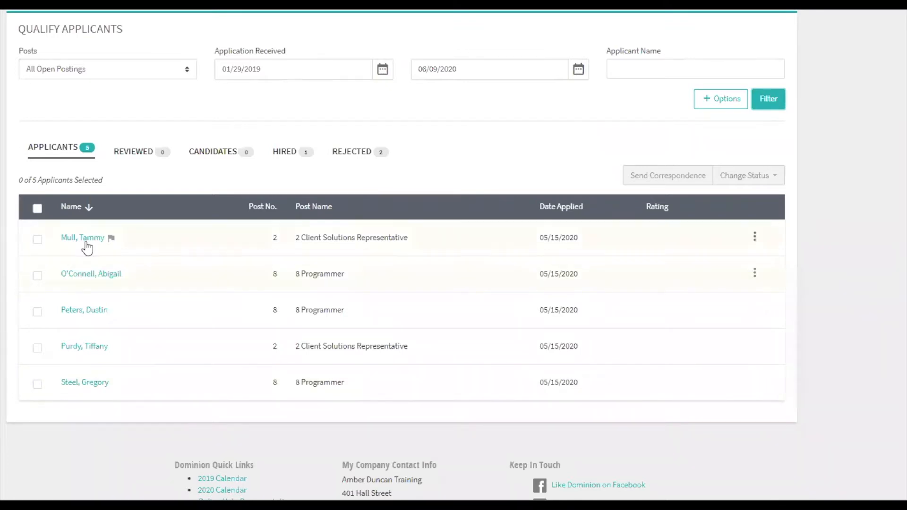
- Open the second listed applicant's profile, display the resume and rate the applicant Above Average with four stars
{"action": "left_click", "coordinate": [81, 279]}
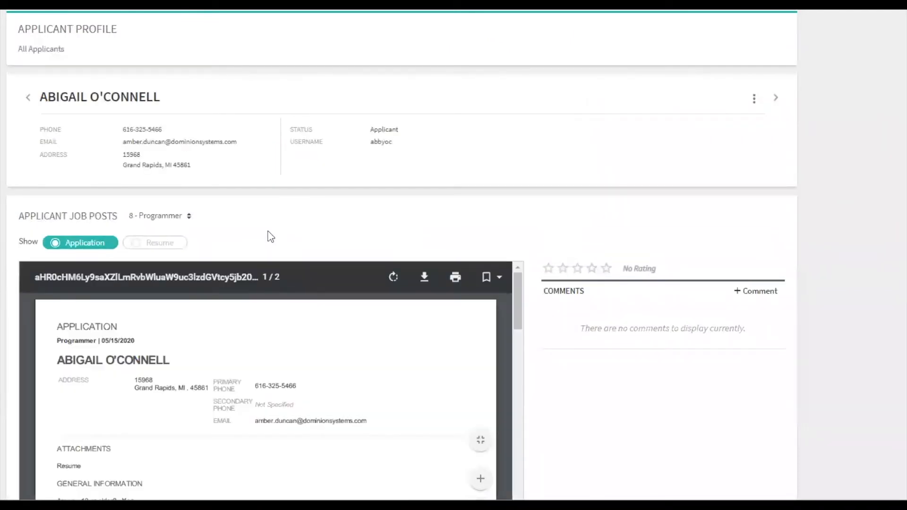
{"action": "left_click", "coordinate": [173, 245]}
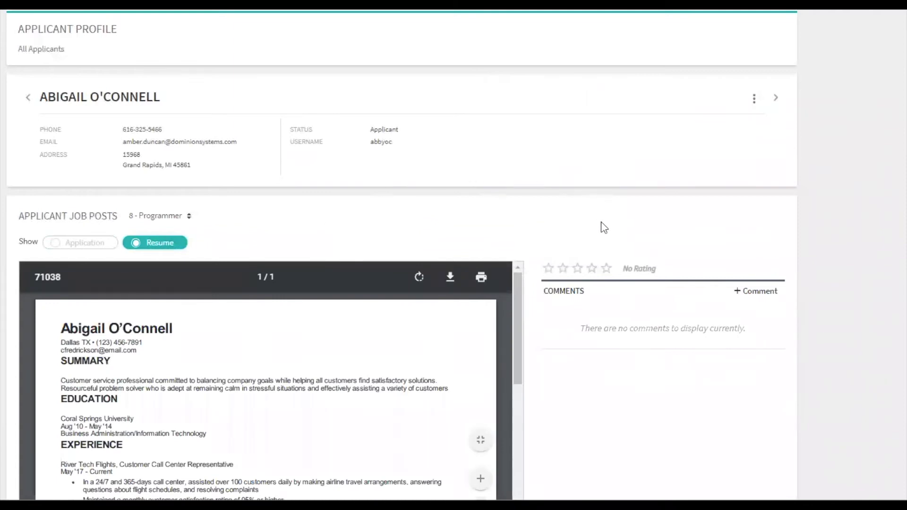
{"action": "left_click", "coordinate": [592, 269]}
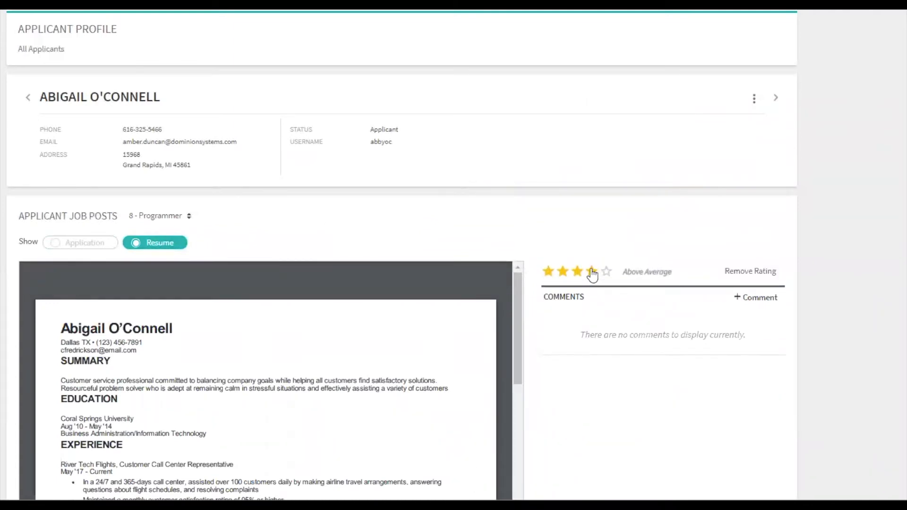
- Add the comment "Great experience!" to the applicant's profile and save it
{"action": "left_click", "coordinate": [746, 304]}
{"action": "type", "text": "Great e"}
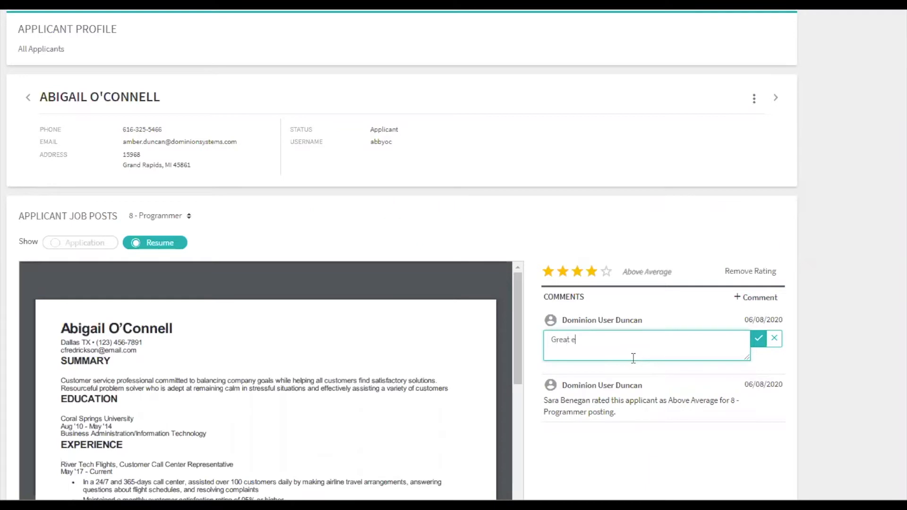
{"action": "type", "text": "xperience."}
{"action": "left_click", "coordinate": [758, 342]}
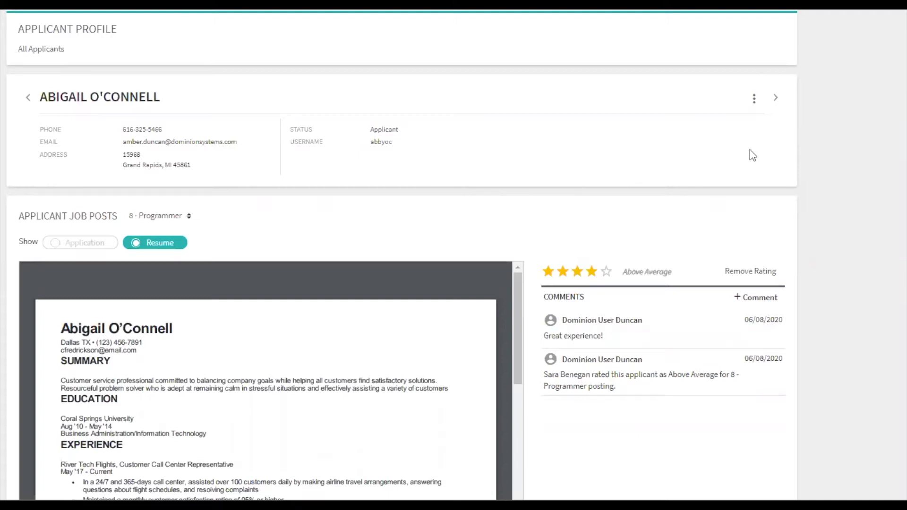
- Set the applicant's status to Reviewed and return to the list of all applicants by way of the next applicant's profile
{"action": "left_click", "coordinate": [755, 101]}
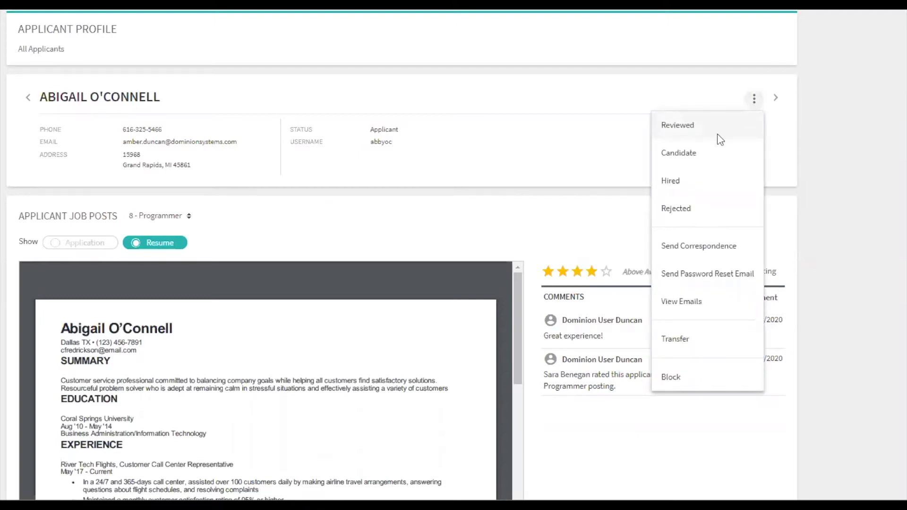
{"action": "left_click", "coordinate": [689, 131]}
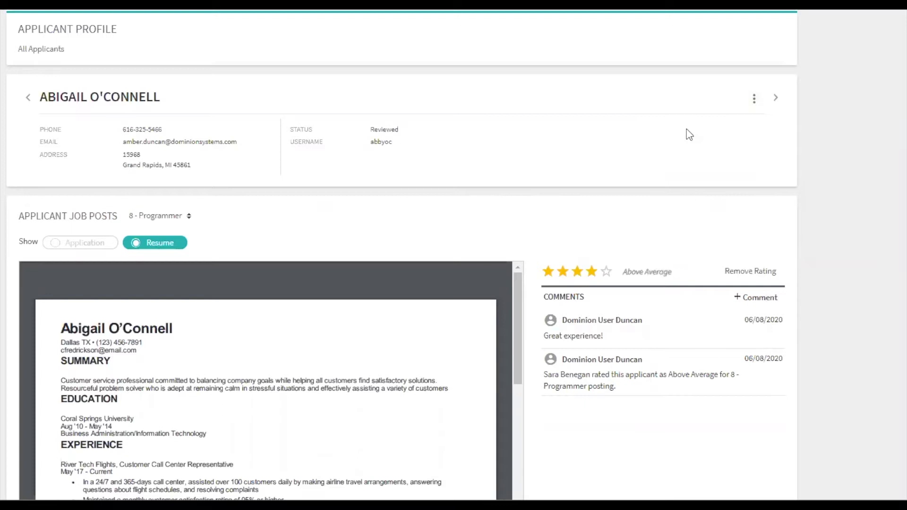
{"action": "left_click", "coordinate": [777, 100]}
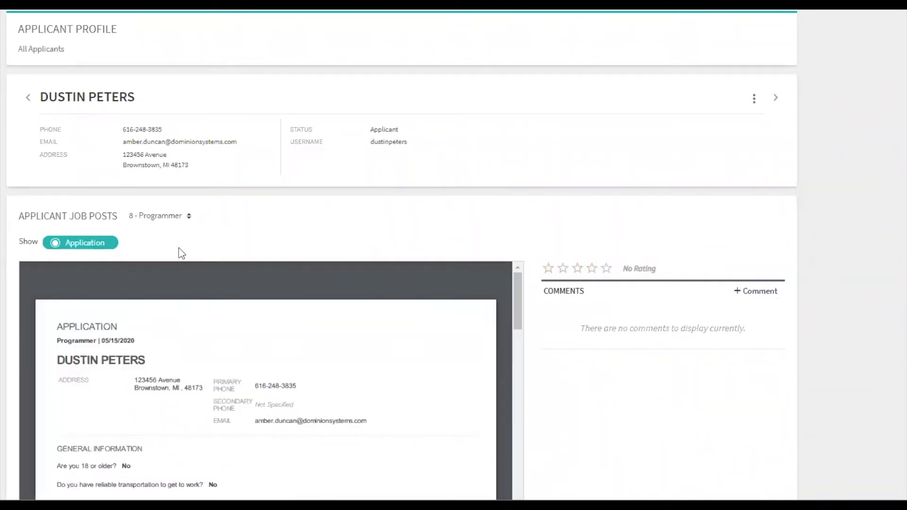
{"action": "left_click", "coordinate": [45, 52]}
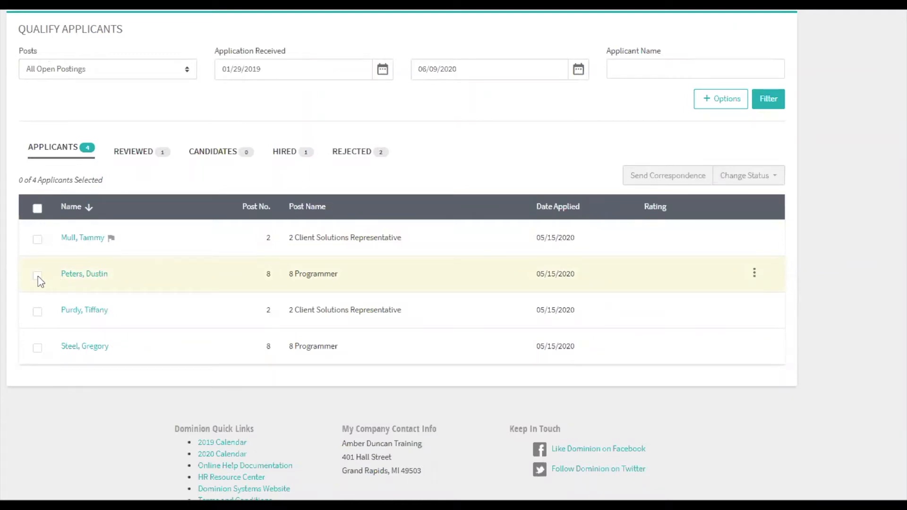
- Change the status of the flagged Client Solutions Representative applicant to Rejected
{"action": "left_click", "coordinate": [37, 239]}
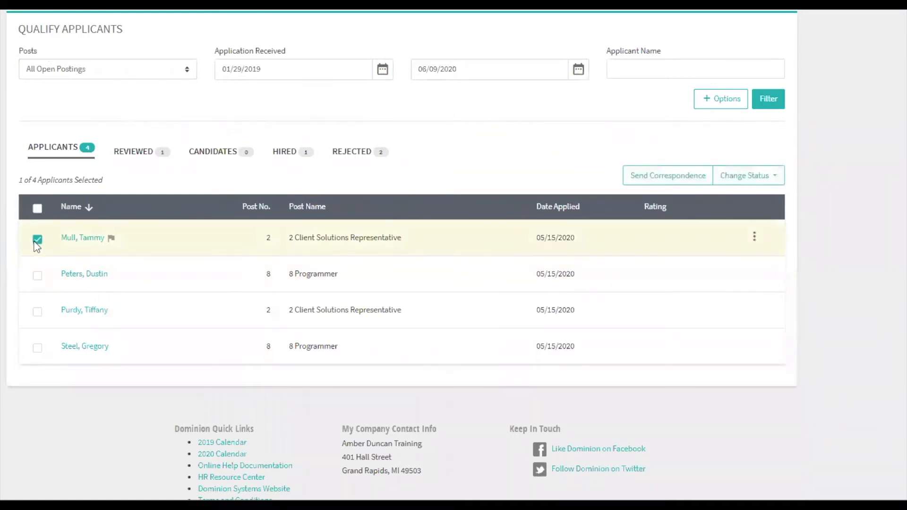
{"action": "left_click", "coordinate": [755, 240]}
{"action": "left_click", "coordinate": [706, 346]}
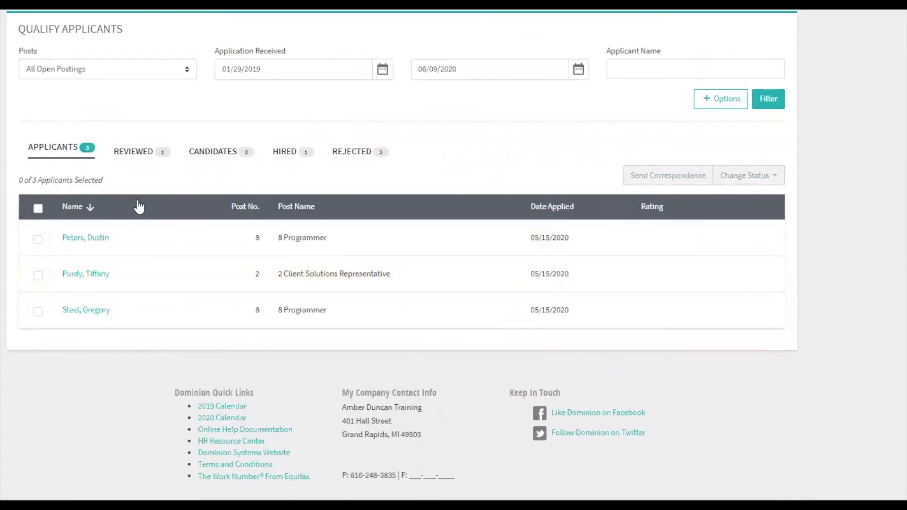
- Select the first two remaining applicants and change their status to Reviewed together
{"action": "mouse_move", "coordinate": [220, 235]}
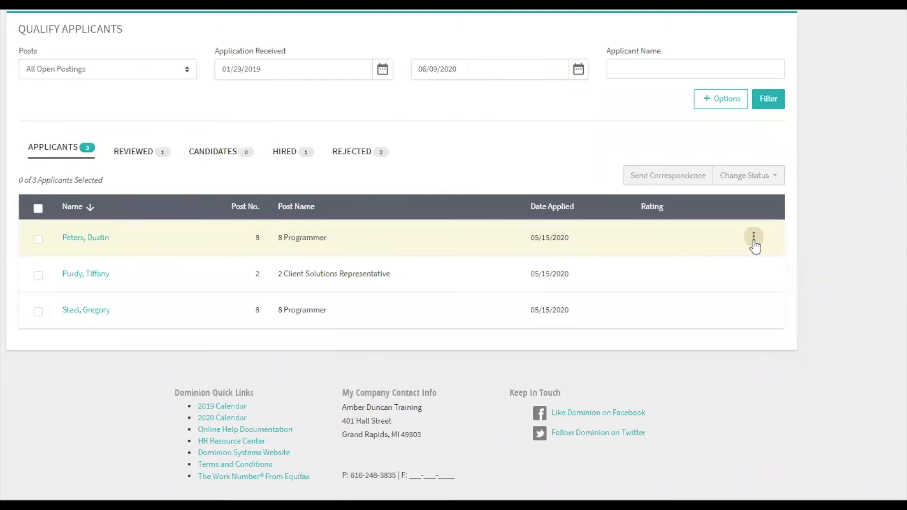
{"action": "left_click", "coordinate": [38, 240]}
{"action": "left_click", "coordinate": [38, 276]}
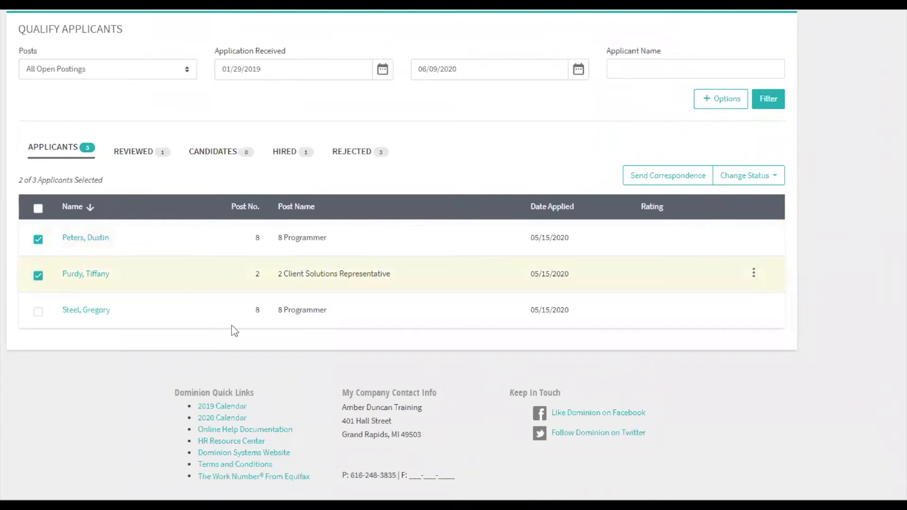
{"action": "left_click", "coordinate": [755, 183]}
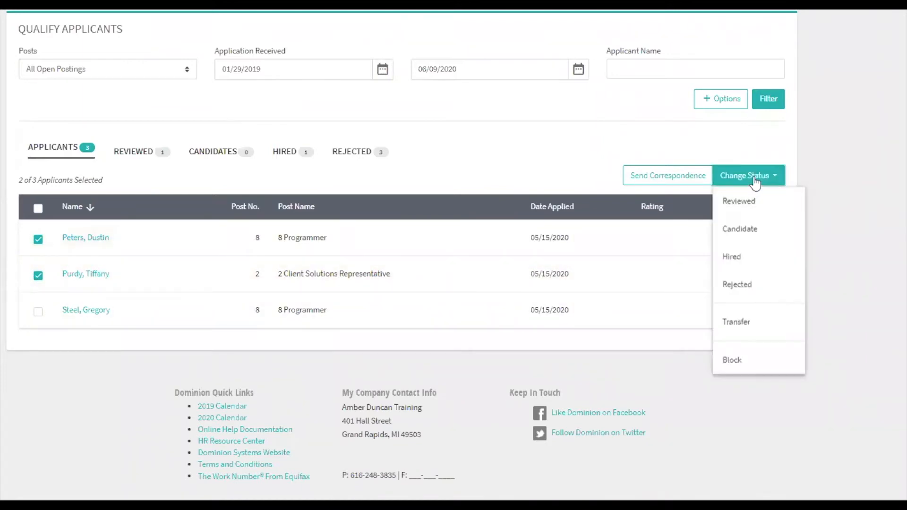
{"action": "left_click", "coordinate": [747, 205]}
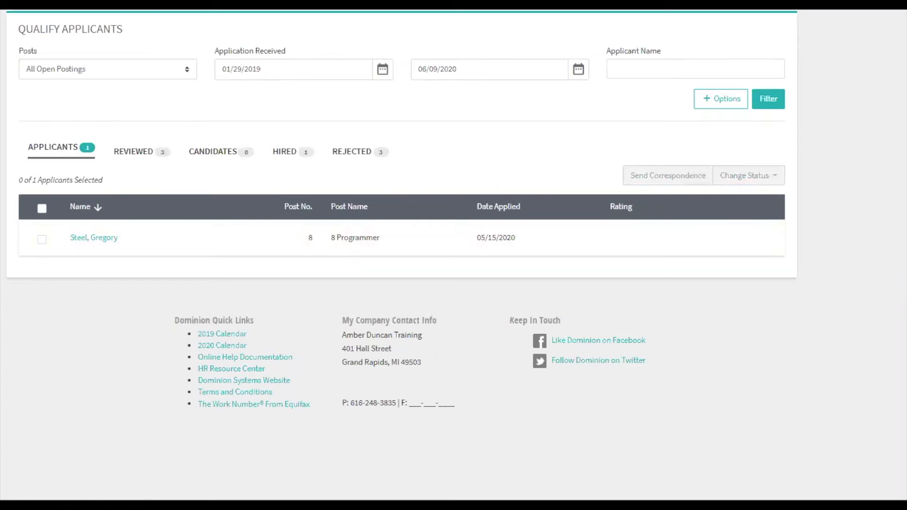
- In the reviewed list, select the two applicants without a rating and change their status to Candidate
{"action": "left_click", "coordinate": [136, 156]}
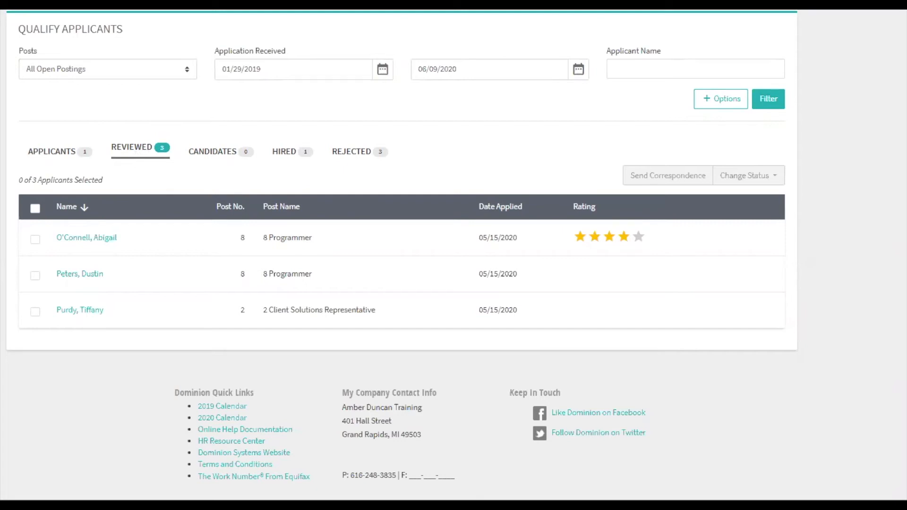
{"action": "left_click", "coordinate": [35, 310]}
{"action": "left_click", "coordinate": [36, 276]}
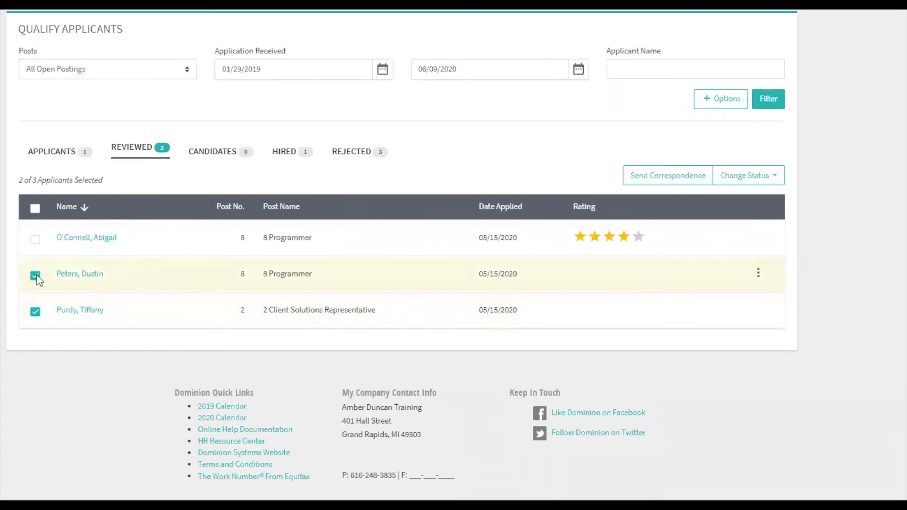
{"action": "left_click", "coordinate": [744, 175]}
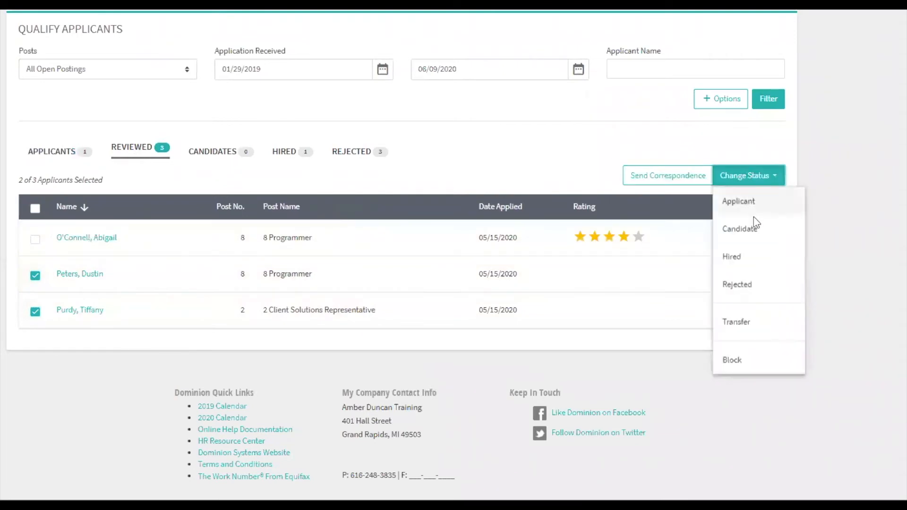
{"action": "left_click", "coordinate": [752, 229]}
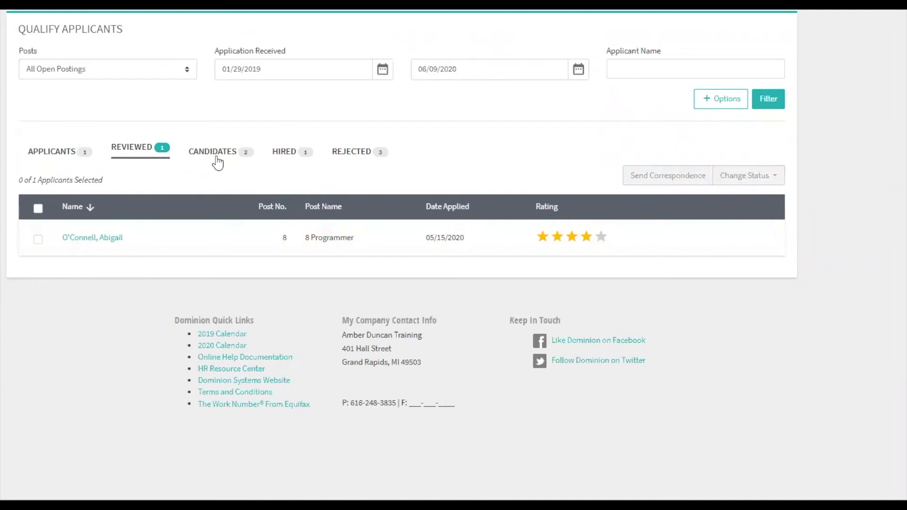
- Hire the Client Solutions Representative candidate at an hourly rate of 10.00 and save the hire
{"action": "left_click", "coordinate": [215, 152]}
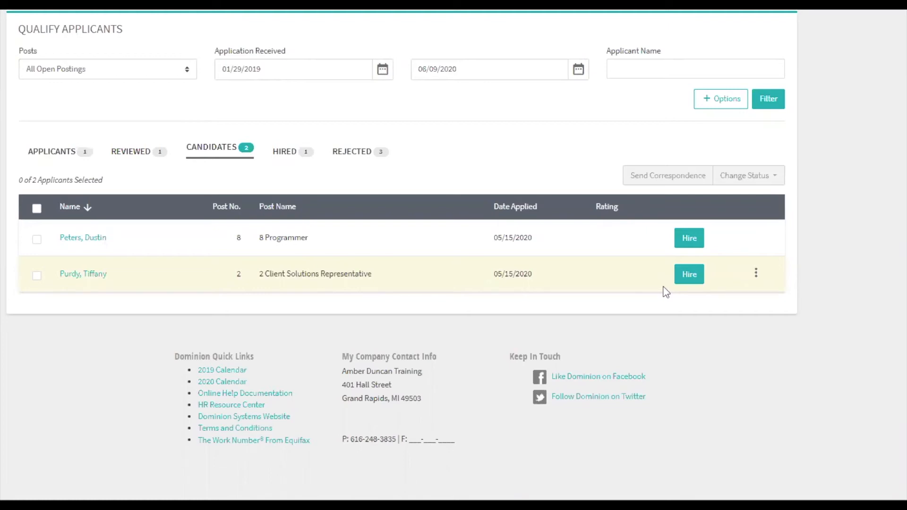
{"action": "left_click", "coordinate": [692, 282]}
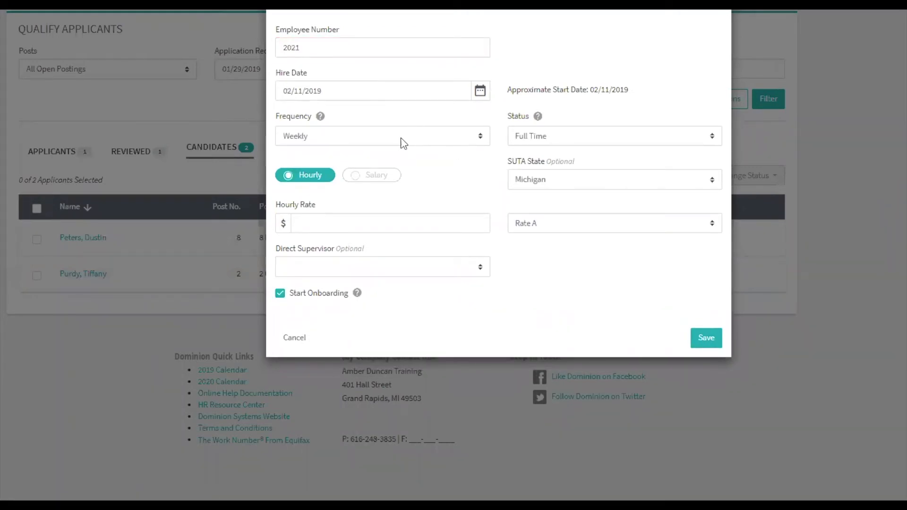
{"action": "left_click", "coordinate": [373, 221]}
{"action": "type", "text": "10.00"}
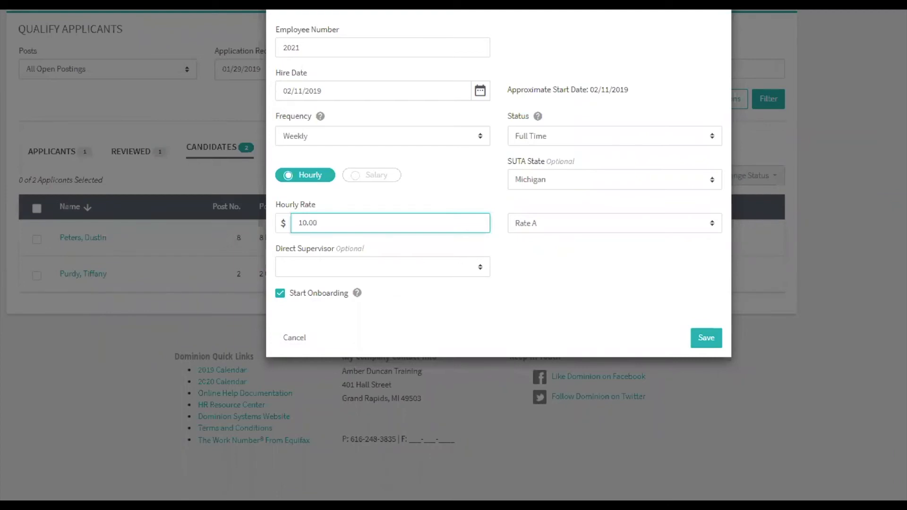
{"action": "left_click", "coordinate": [702, 342]}
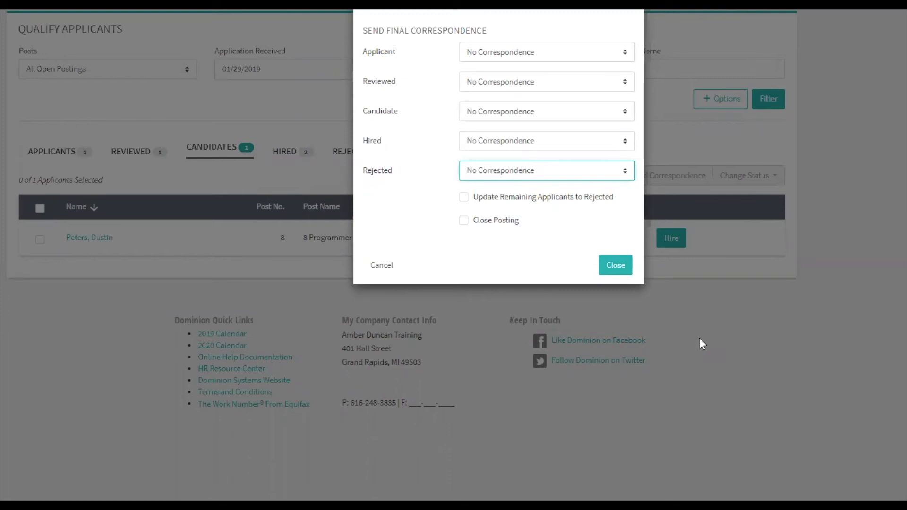
- Set the final correspondence to No Interview - No Offer for Applicant and to Rejection for both Reviewed and Candidate
{"action": "left_click", "coordinate": [528, 55]}
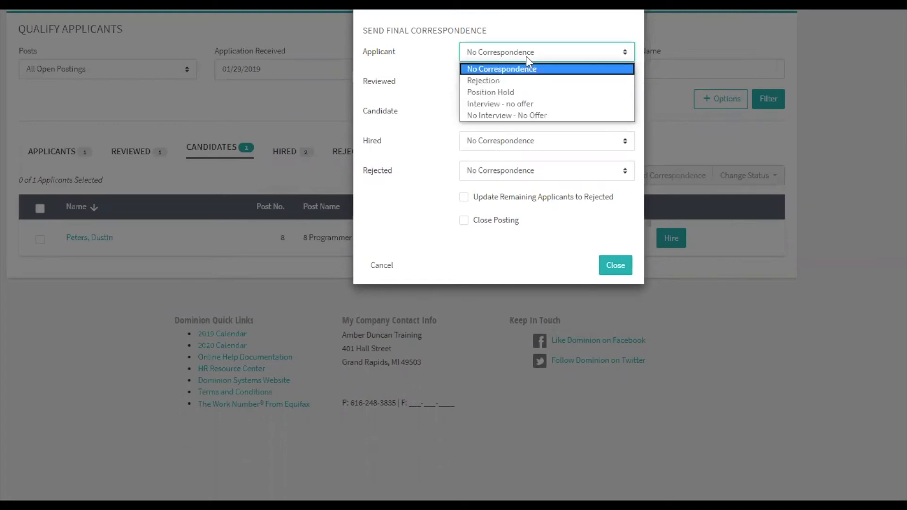
{"action": "left_click", "coordinate": [531, 116]}
{"action": "left_click", "coordinate": [520, 89]}
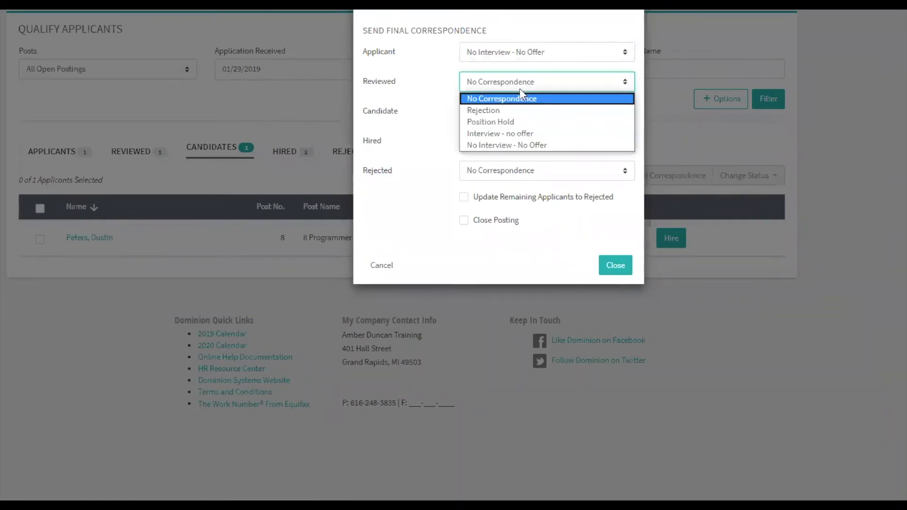
{"action": "left_click", "coordinate": [514, 111]}
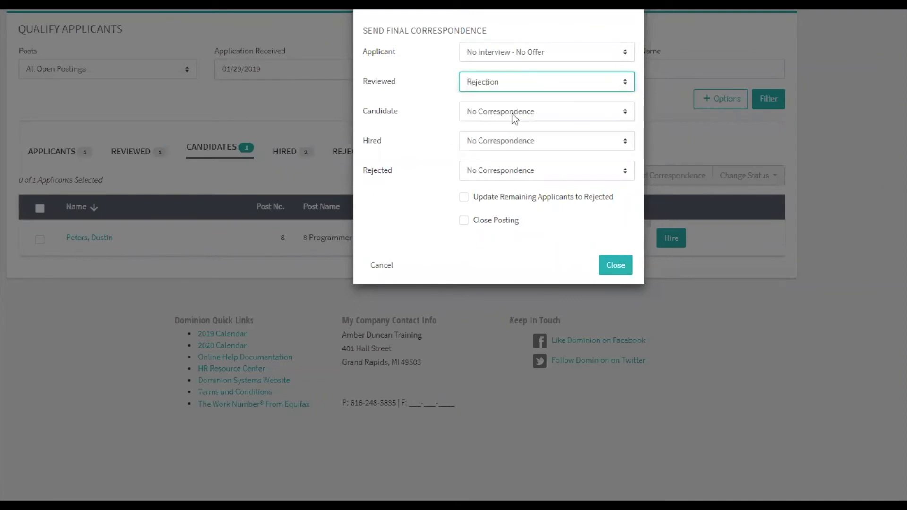
{"action": "left_click", "coordinate": [512, 115]}
{"action": "left_click", "coordinate": [507, 140]}
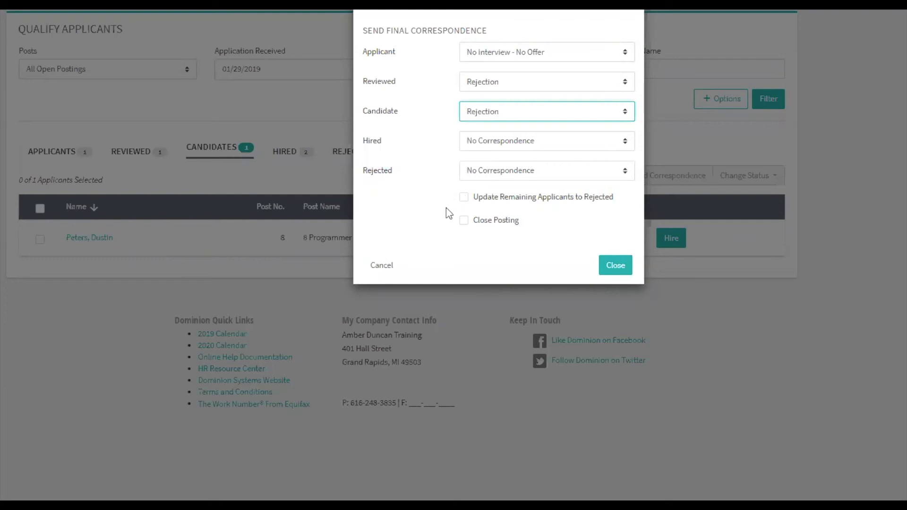
- Update remaining applicants to rejected with the reason Position Filled, and close the posting
{"action": "left_click", "coordinate": [461, 199]}
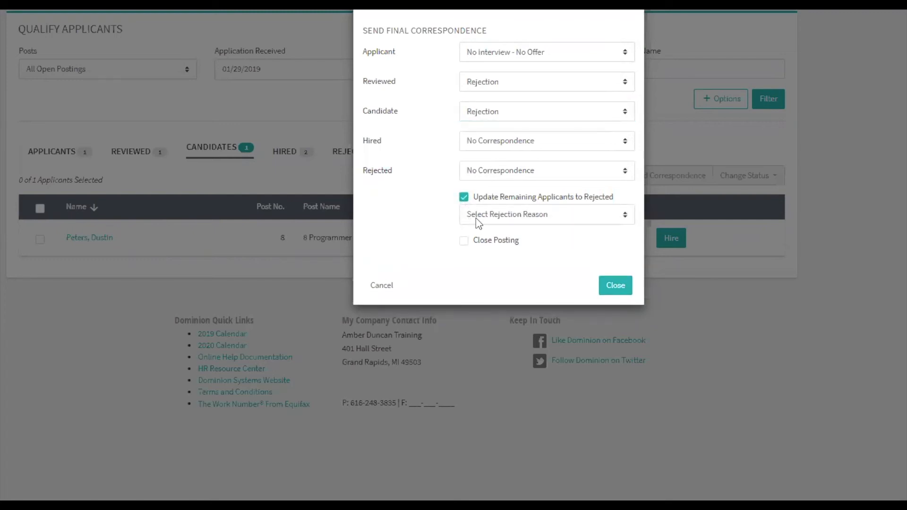
{"action": "left_click", "coordinate": [476, 218]}
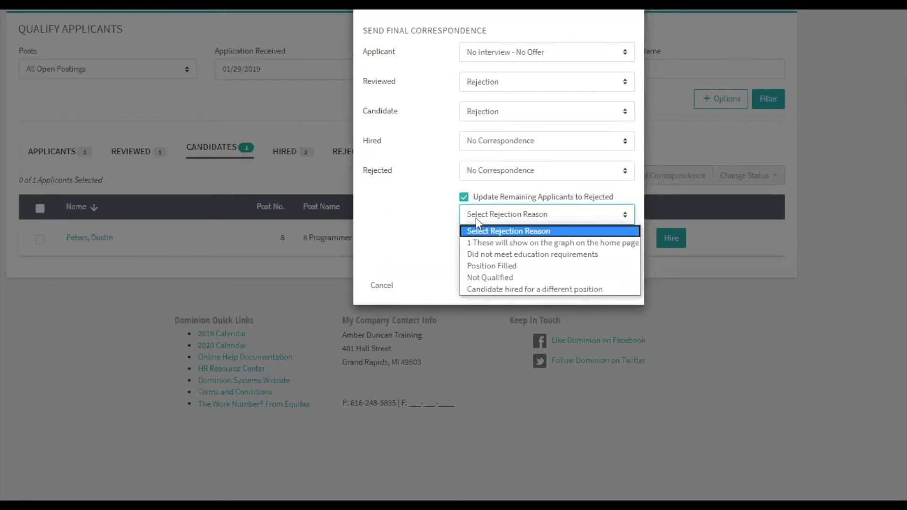
{"action": "left_click", "coordinate": [486, 266]}
{"action": "left_click", "coordinate": [465, 242]}
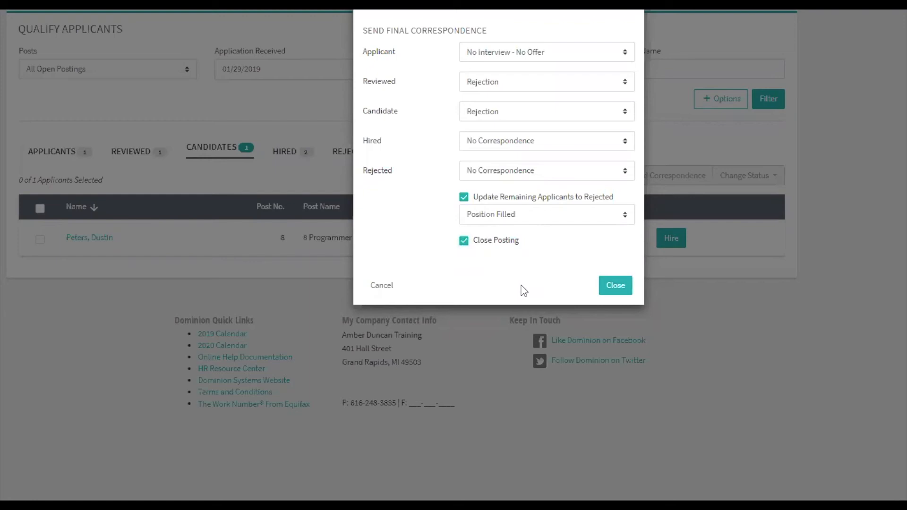
{"action": "left_click", "coordinate": [612, 286]}
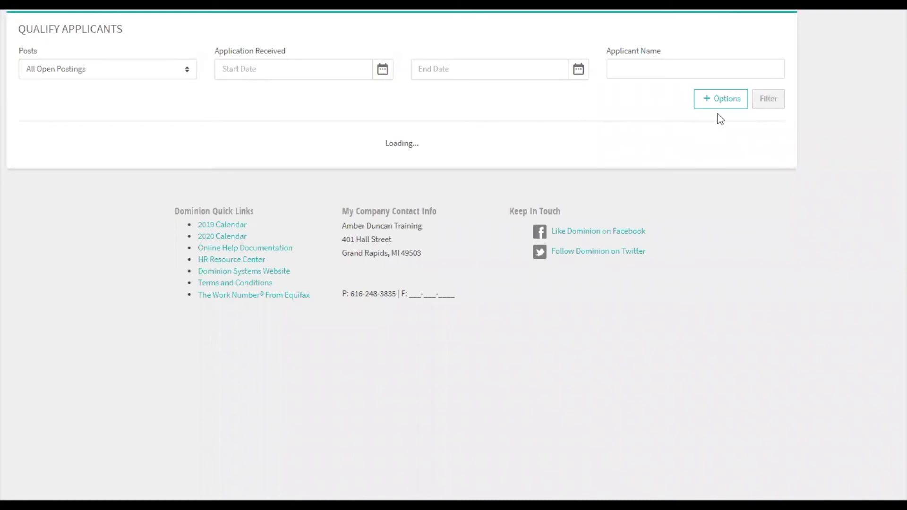
- Filter applicants across all open postings and assign the rejection reason Not Qualified to the rejected Developer applicant
{"action": "left_click", "coordinate": [762, 109]}
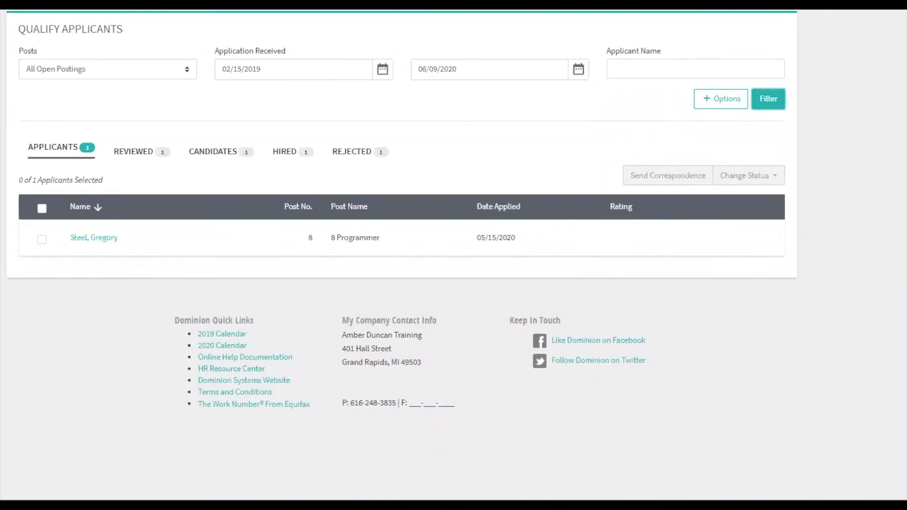
{"action": "left_click", "coordinate": [354, 156]}
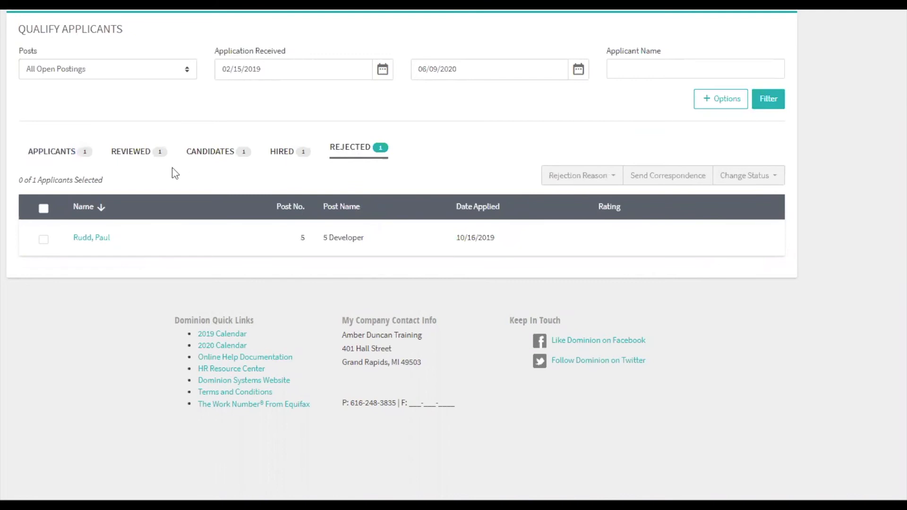
{"action": "left_click", "coordinate": [44, 239]}
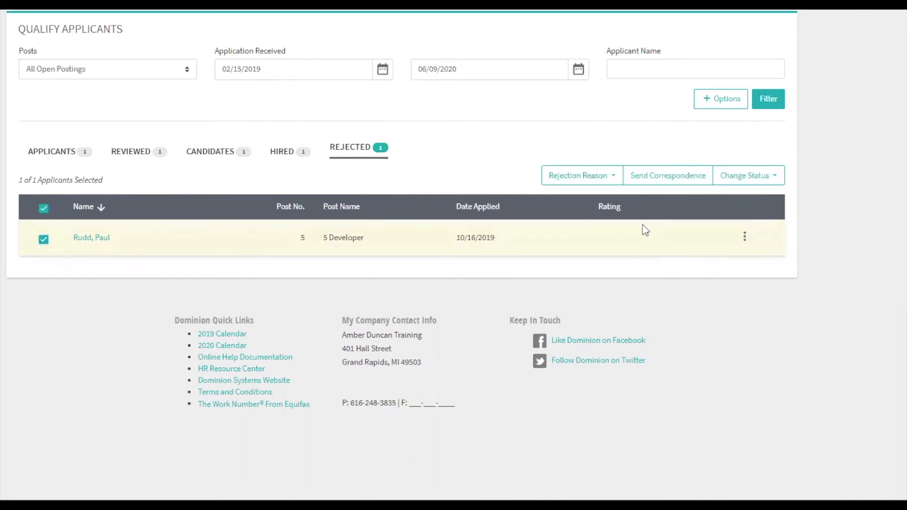
{"action": "left_click", "coordinate": [603, 185]}
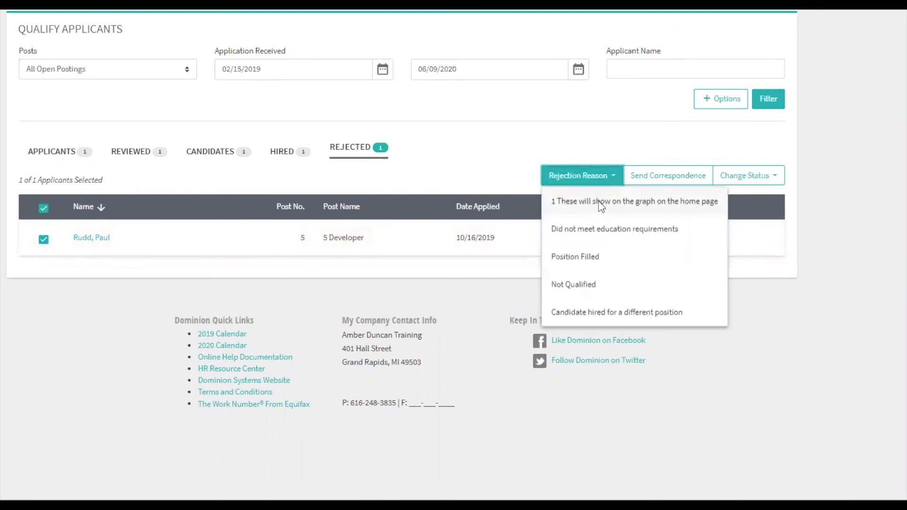
{"action": "left_click", "coordinate": [587, 282]}
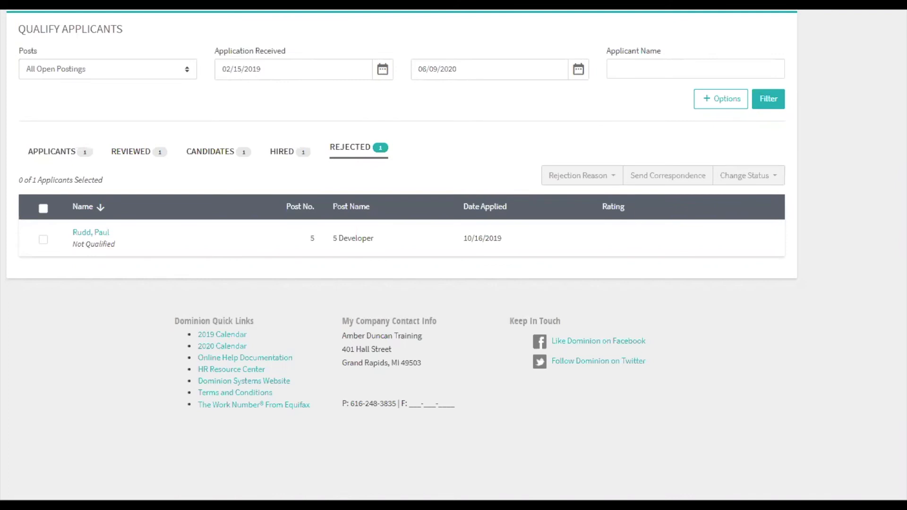
- Block the rejected Developer applicant by changing their status
{"action": "left_click", "coordinate": [42, 241]}
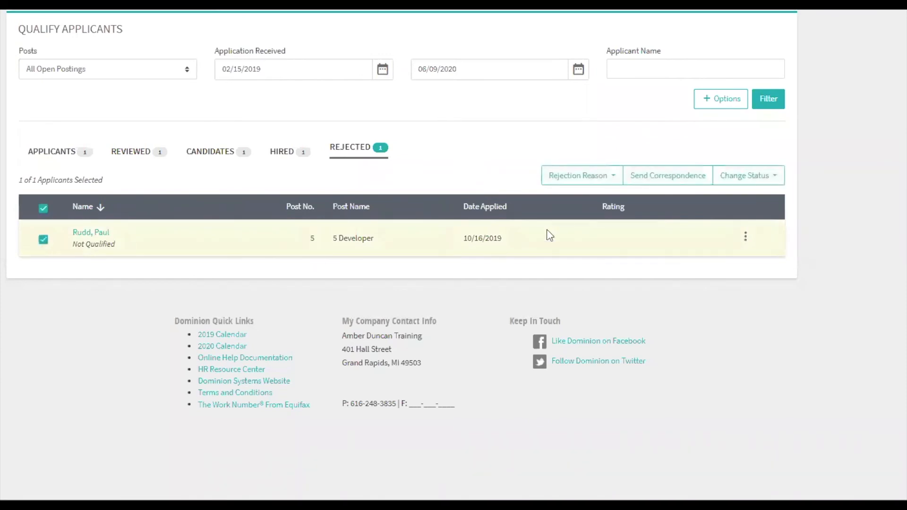
{"action": "left_click", "coordinate": [735, 183]}
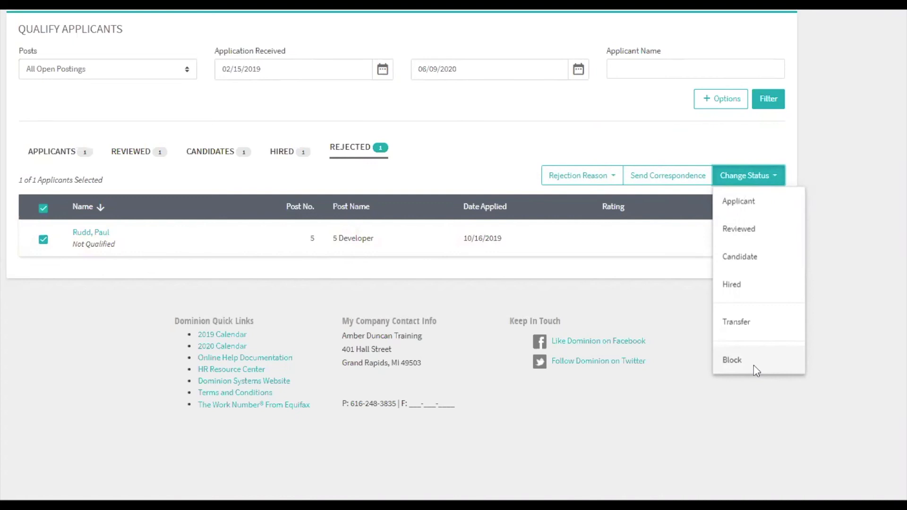
{"action": "left_click", "coordinate": [733, 361]}
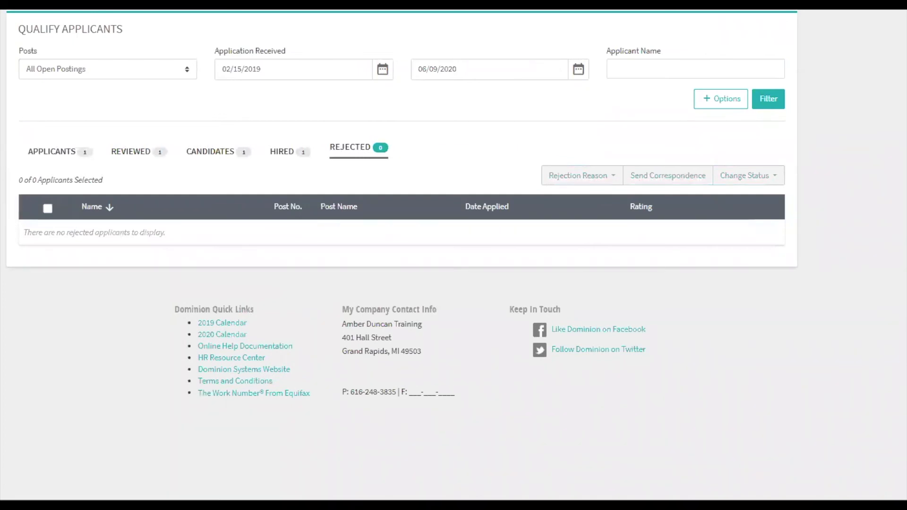
- Transfer the Programmer applicant to the 5 - Developer posting with the status Candidate and save the transfer
{"action": "left_click", "coordinate": [49, 152]}
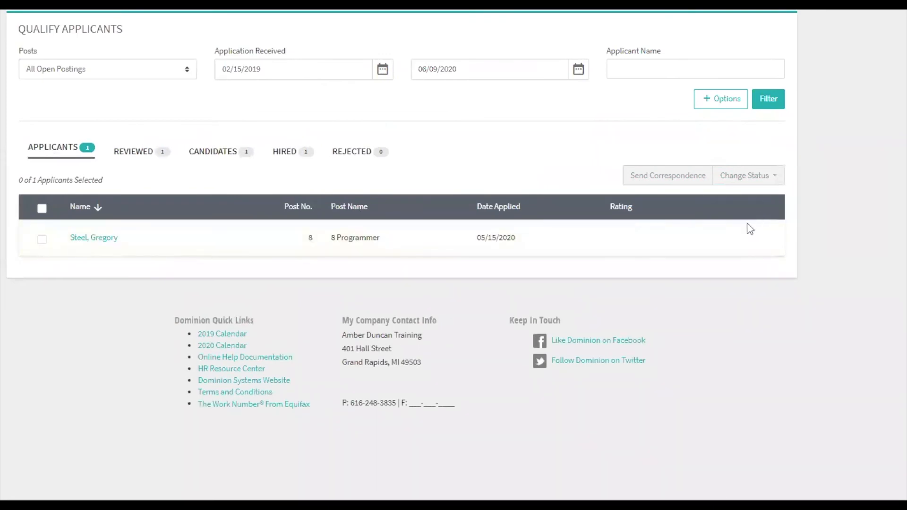
{"action": "left_click", "coordinate": [41, 239]}
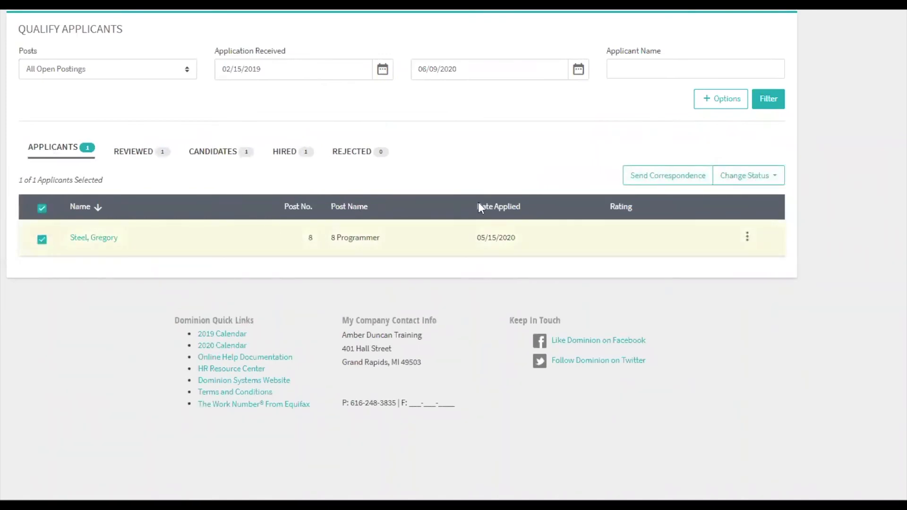
{"action": "left_click", "coordinate": [730, 176]}
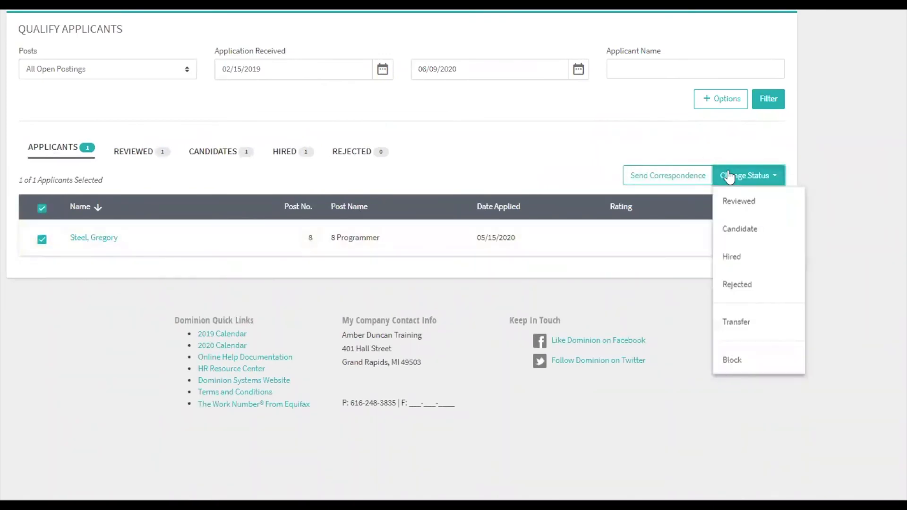
{"action": "left_click", "coordinate": [737, 323]}
{"action": "left_click", "coordinate": [461, 58]}
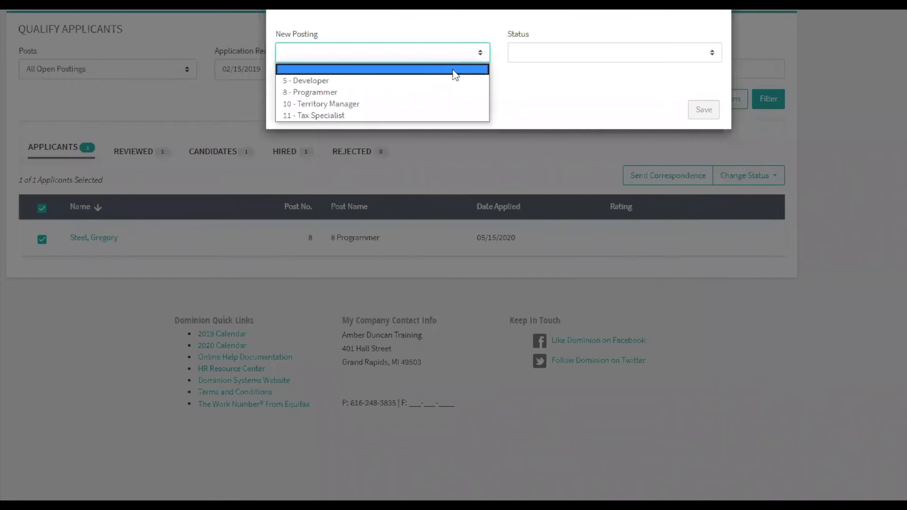
{"action": "left_click", "coordinate": [435, 87]}
{"action": "left_click", "coordinate": [554, 52]}
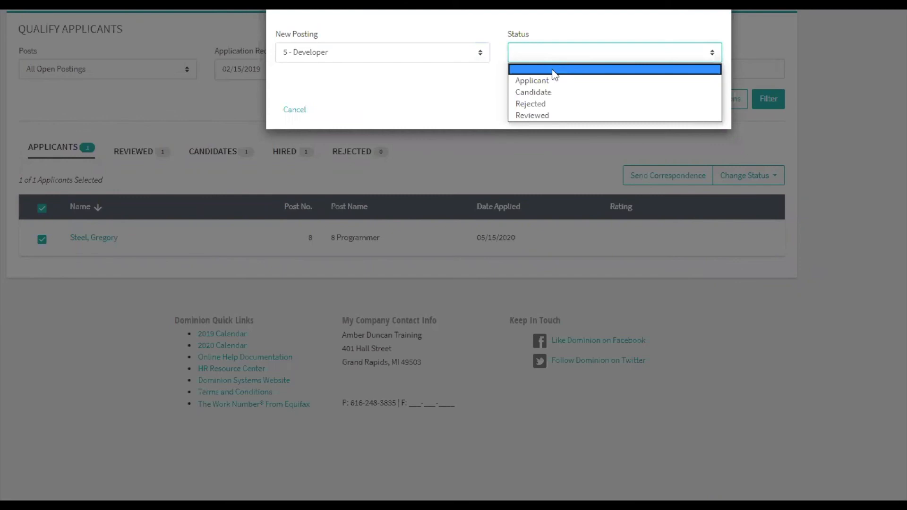
{"action": "left_click", "coordinate": [548, 94]}
{"action": "left_click", "coordinate": [704, 113]}
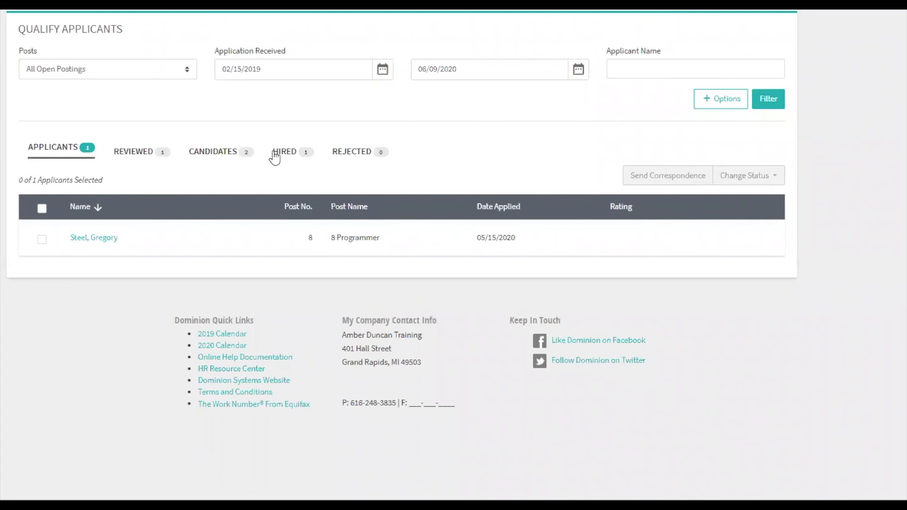
- Select the Programmer applicant and send them the Interview - no offer correspondence
{"action": "left_click", "coordinate": [41, 240]}
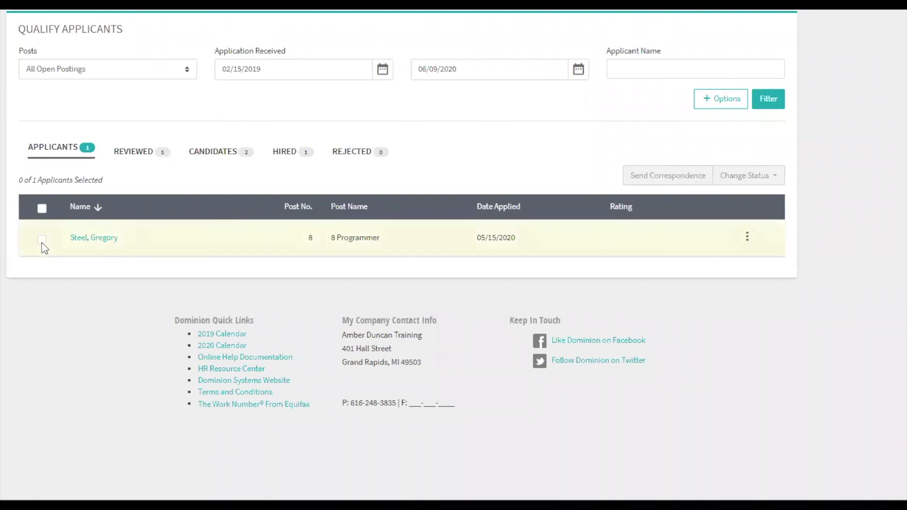
{"action": "left_click", "coordinate": [667, 183]}
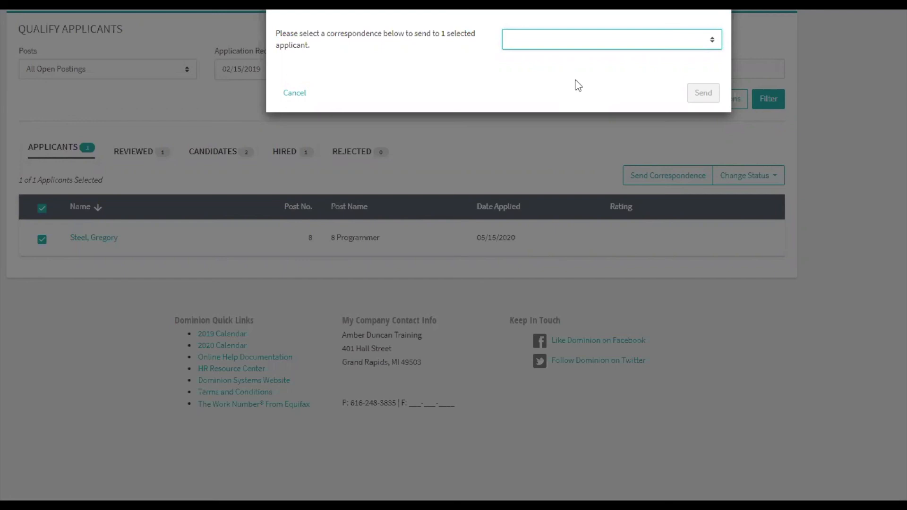
{"action": "left_click", "coordinate": [576, 47]}
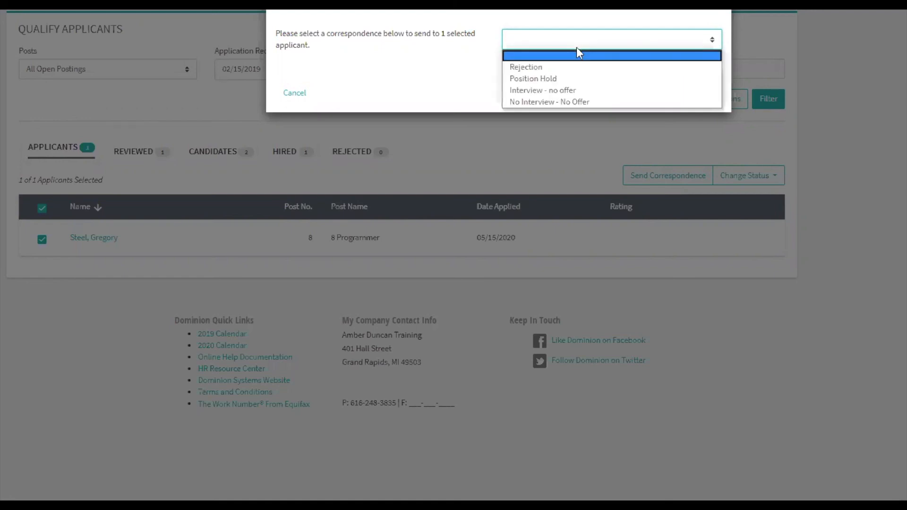
{"action": "left_click", "coordinate": [571, 92]}
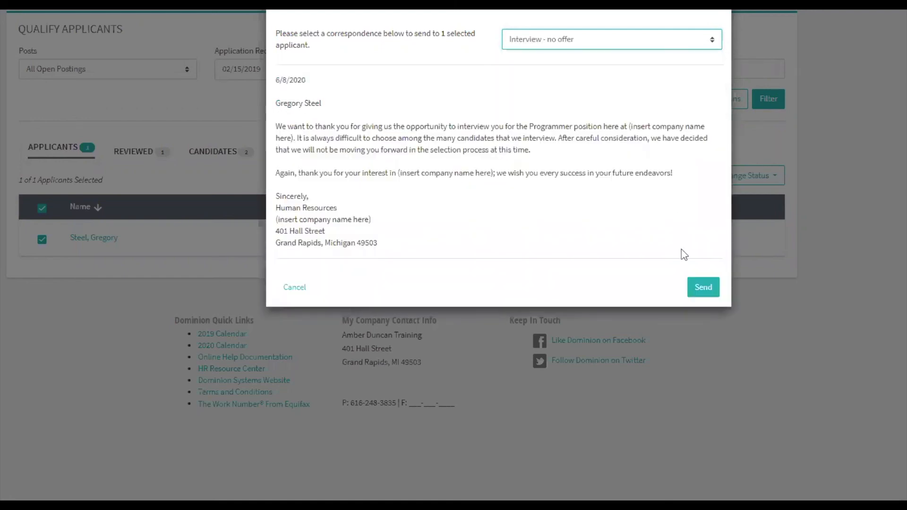
{"action": "left_click", "coordinate": [698, 297]}
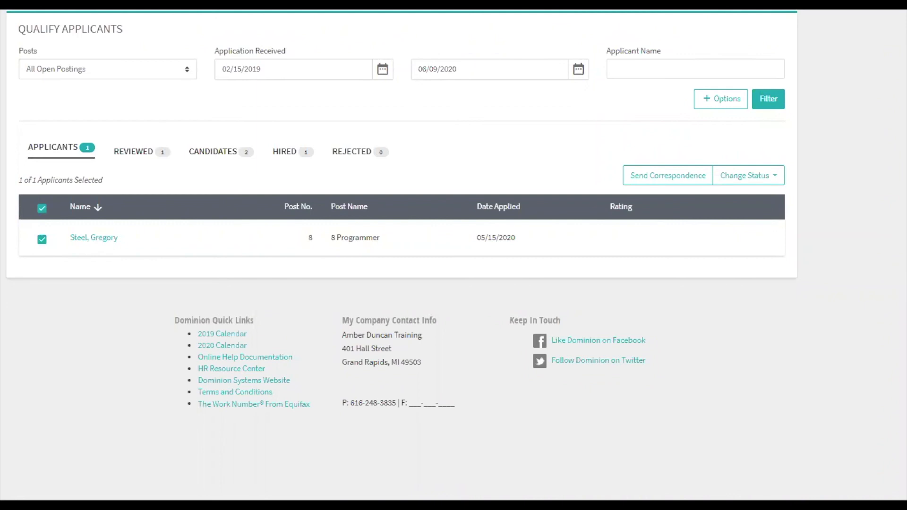
- Examine the Programmer applicant's notes and the history of e-mails sent to them, closing each view
{"action": "left_click", "coordinate": [747, 237]}
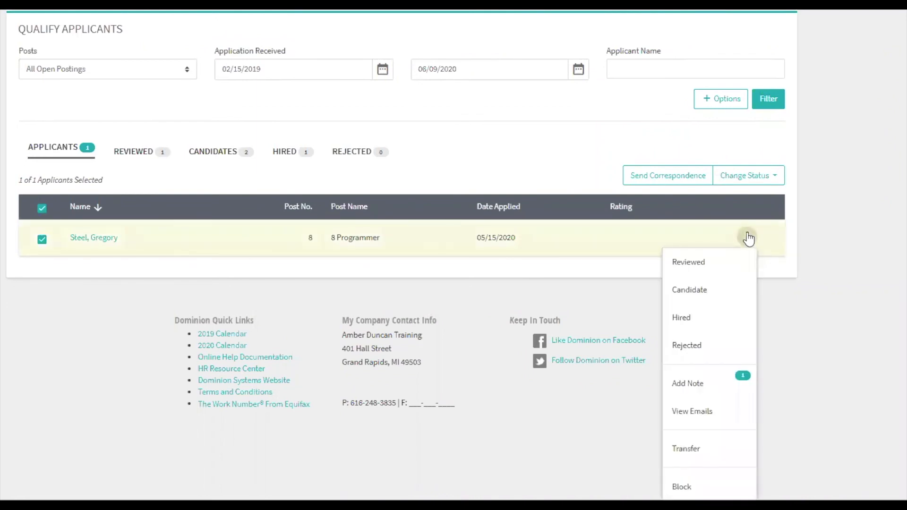
{"action": "left_click", "coordinate": [713, 389]}
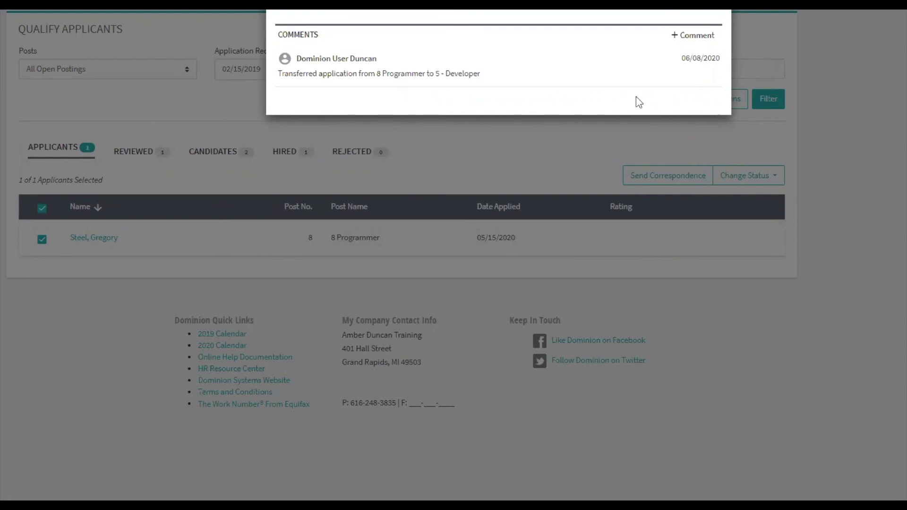
{"action": "left_click", "coordinate": [717, 5]}
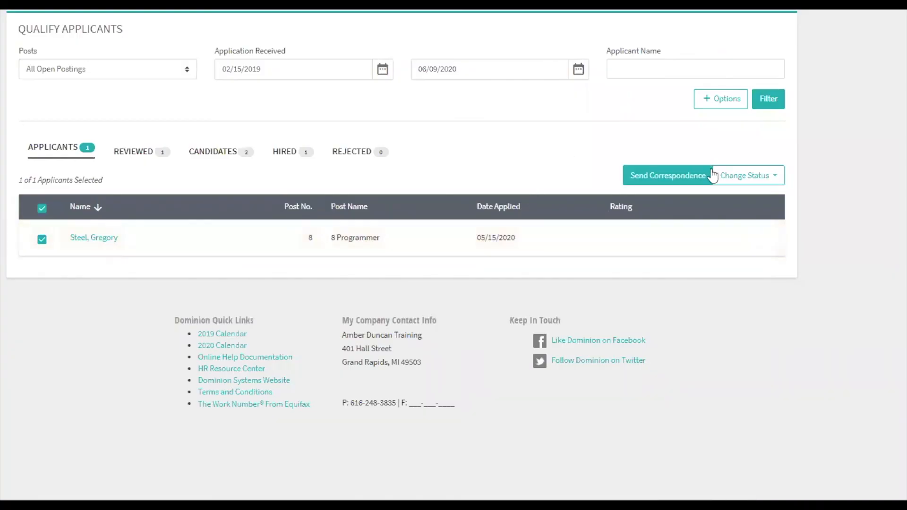
{"action": "left_click", "coordinate": [747, 173]}
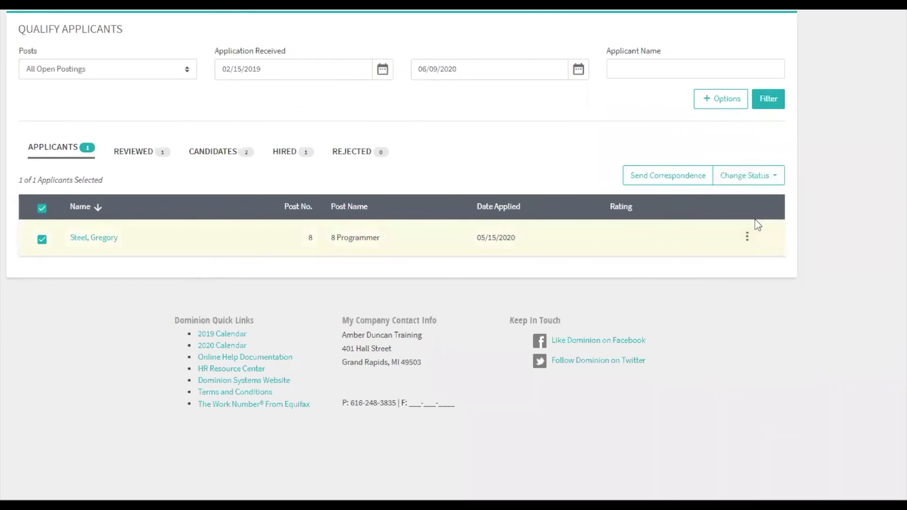
{"action": "left_click", "coordinate": [747, 238]}
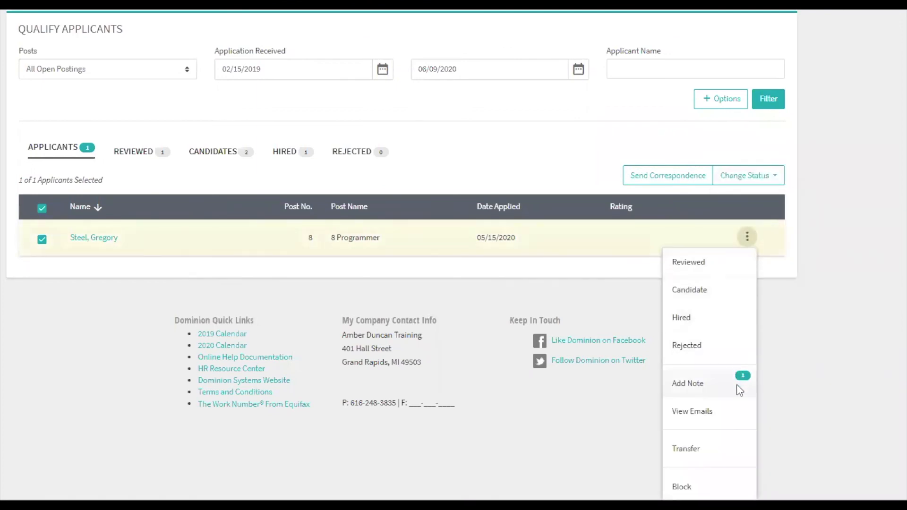
{"action": "left_click", "coordinate": [704, 413]}
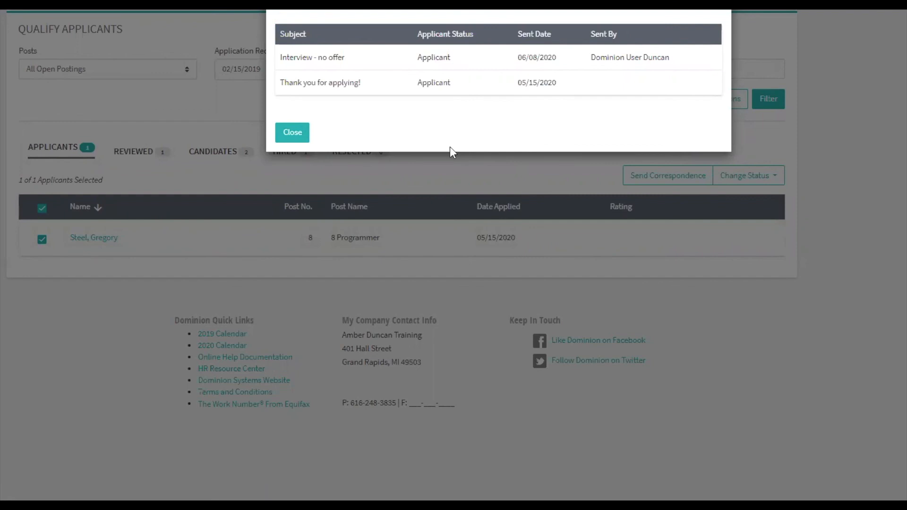
{"action": "left_click", "coordinate": [281, 133]}
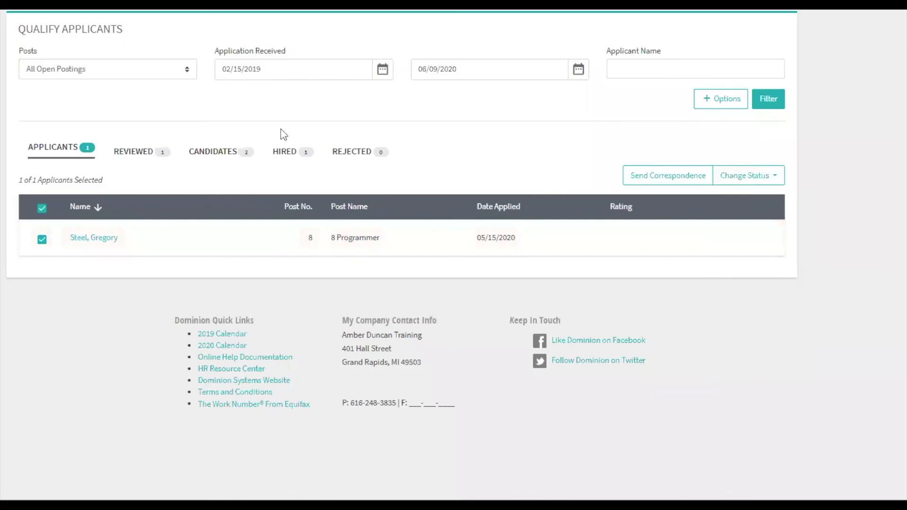